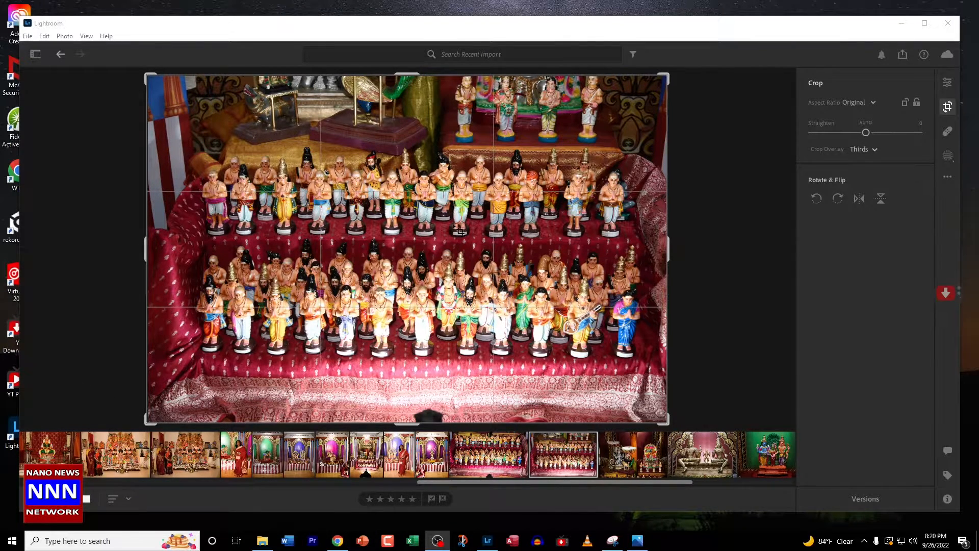
Crop the upper strip off the figurines photo so the frame starts just above the back row of dolls.
double_click(706, 252)
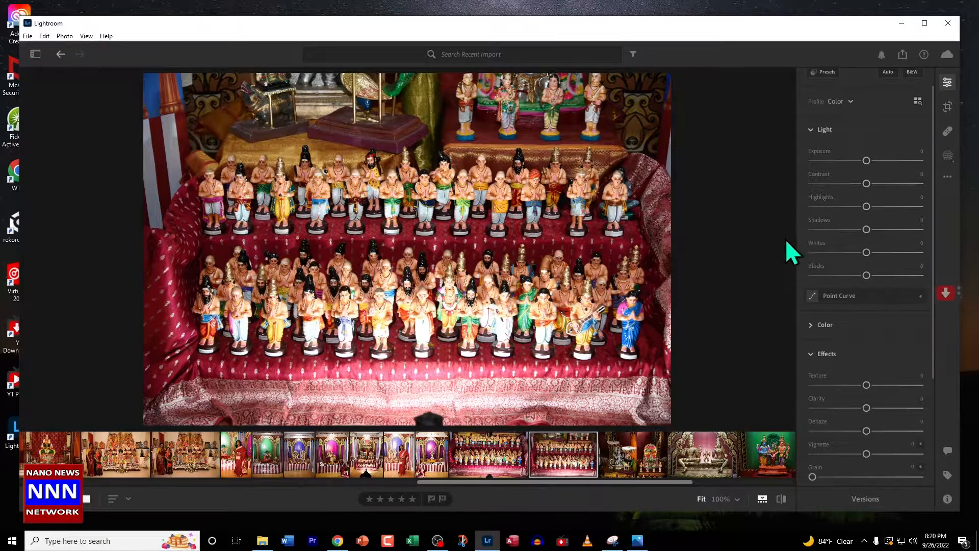
mouse_move(826, 270)
key("c")
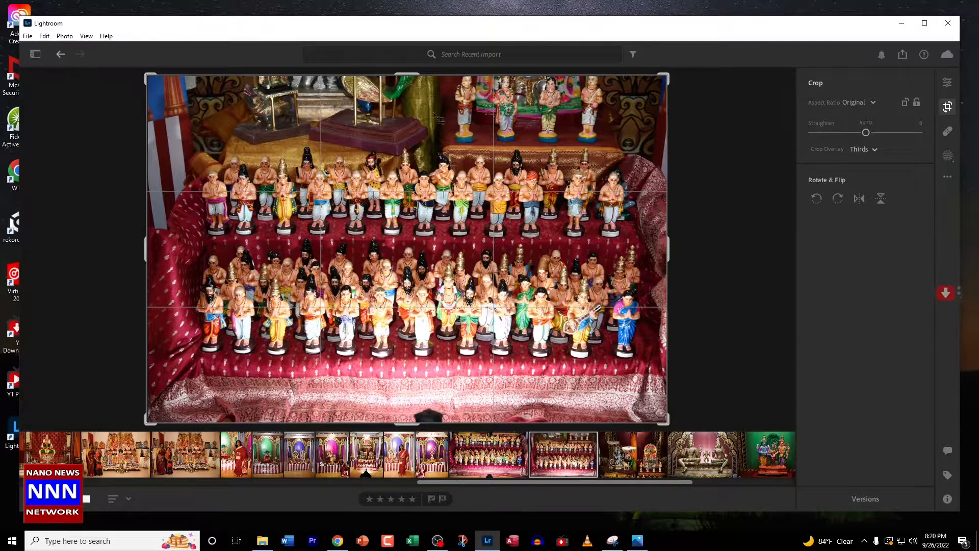
left_click_drag(409, 73, 396, 107)
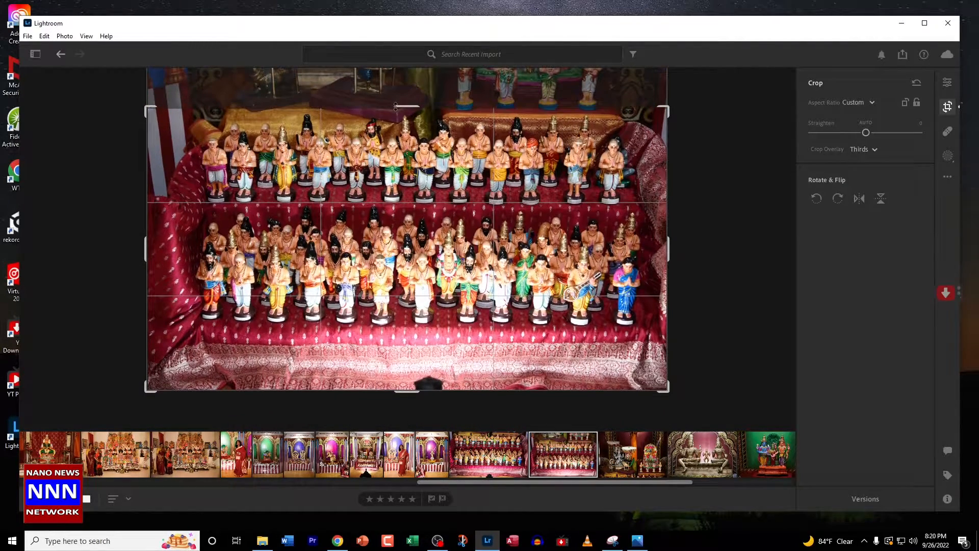
key("Return")
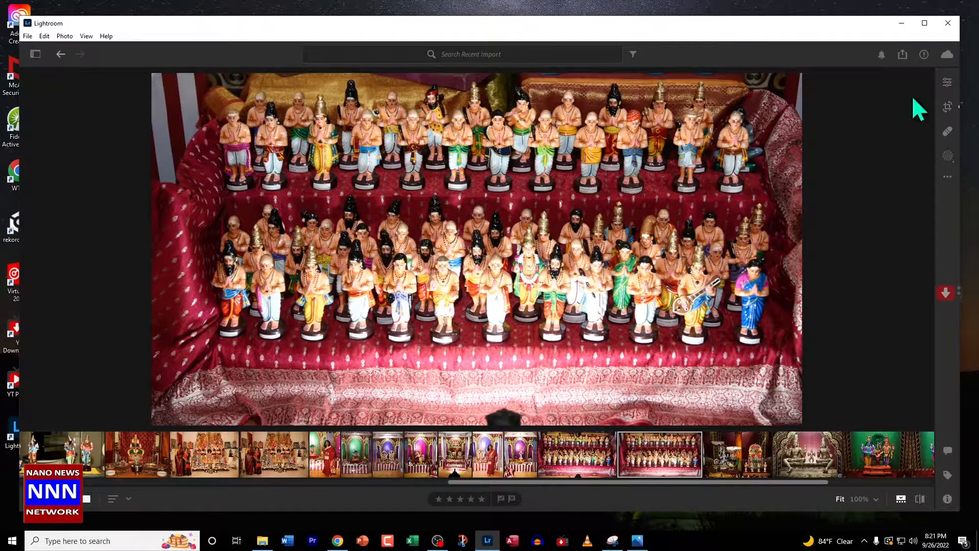
Set the cropped figurines photo's exposure to +0.28 and its contrast to +41.
left_click(948, 83)
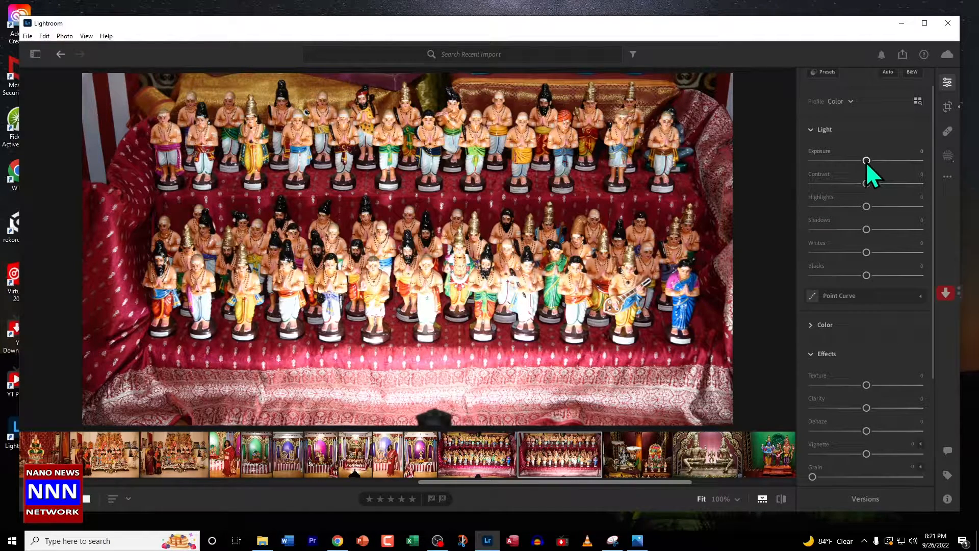
left_click_drag(866, 161, 870, 161)
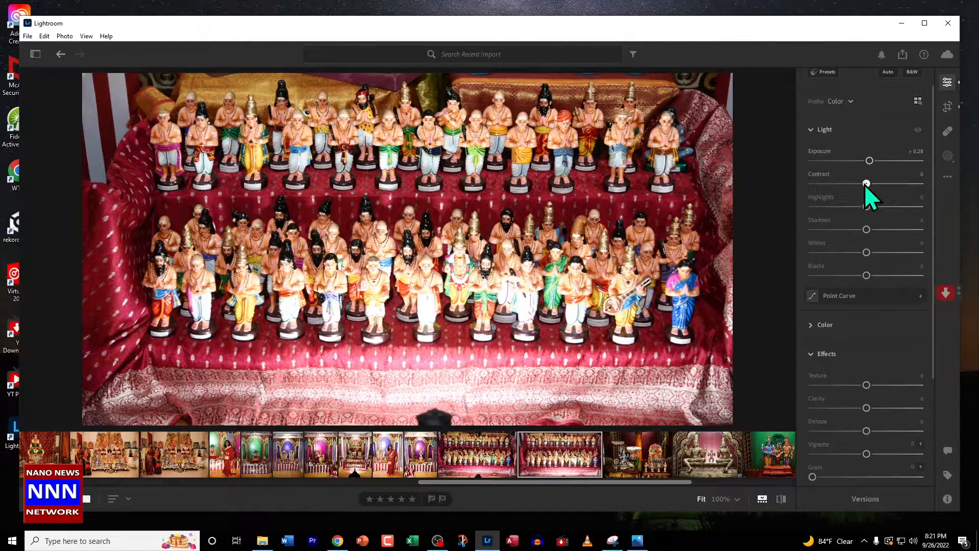
left_click_drag(866, 184, 824, 208)
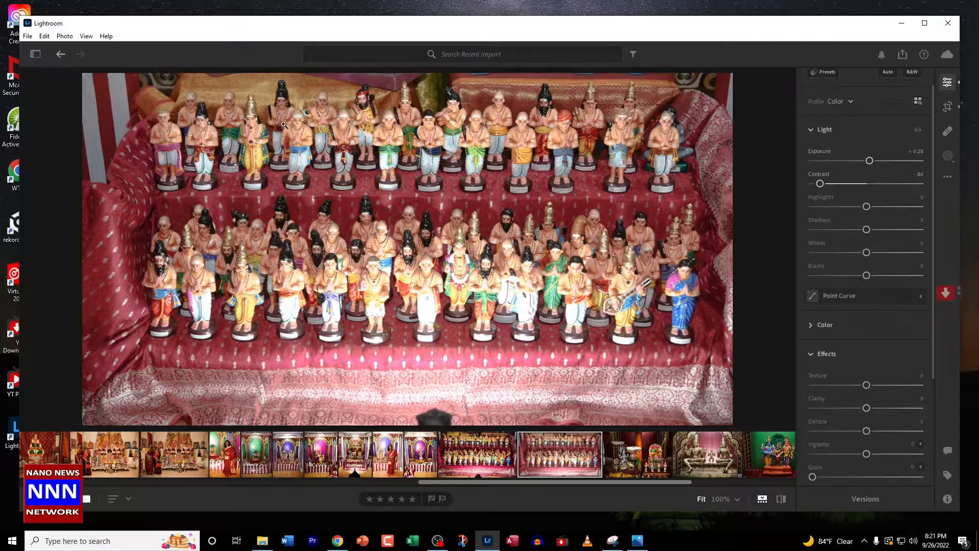
left_click_drag(820, 183, 845, 200)
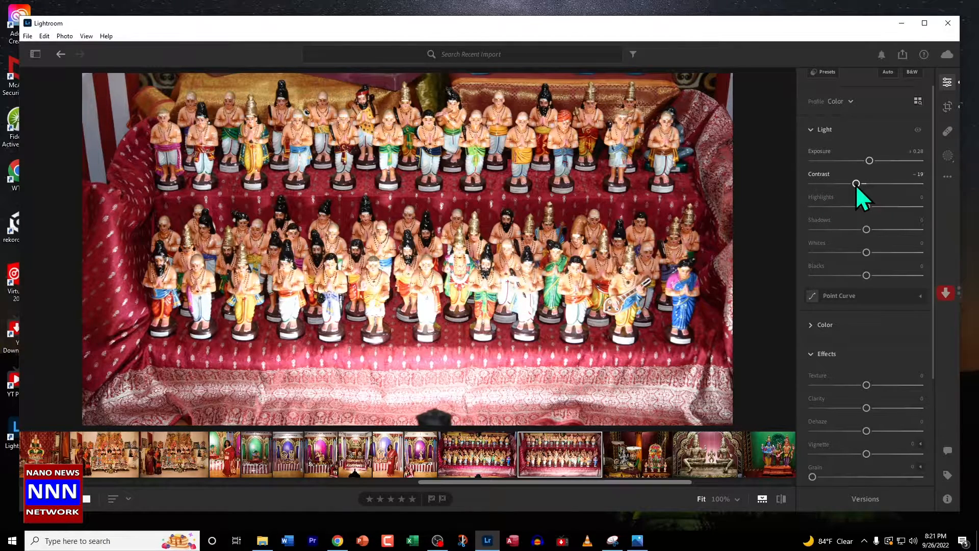
left_click_drag(863, 185, 873, 185)
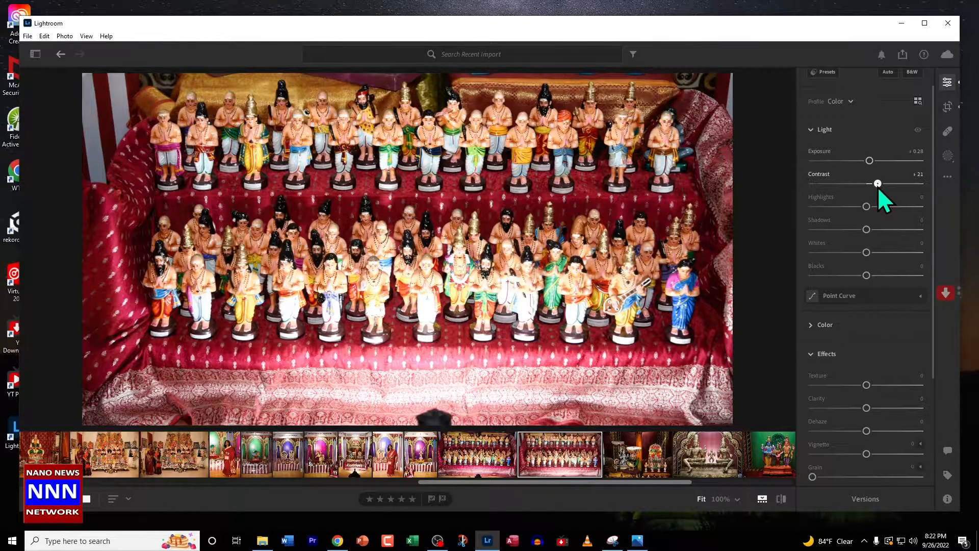
left_click_drag(883, 188, 885, 188)
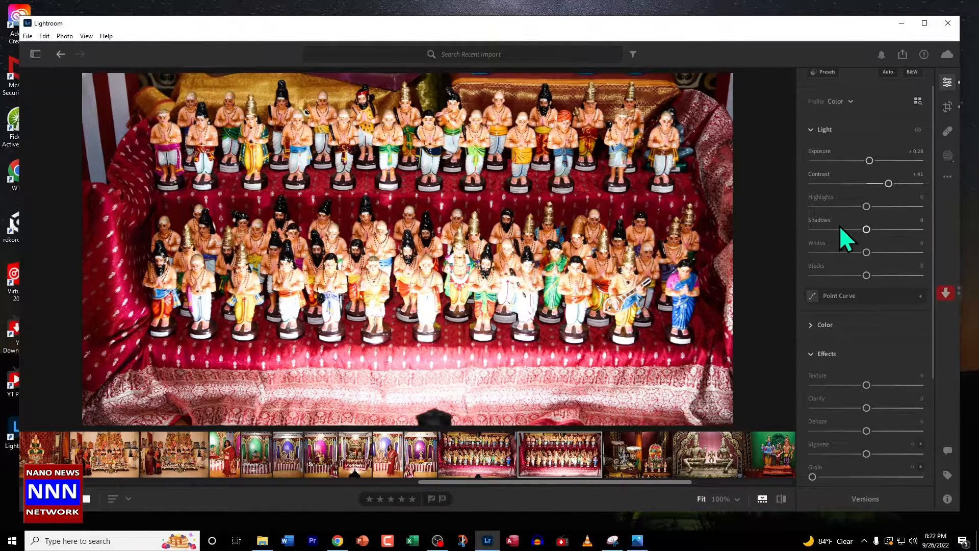
Lower the figurines photo's highlights to -74 and its shadows to -58.
left_click_drag(867, 207, 804, 223)
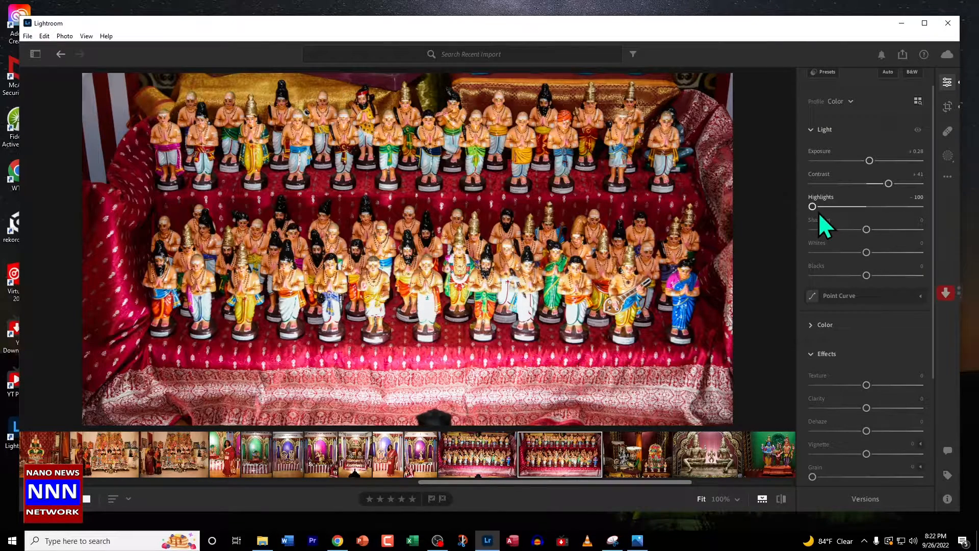
left_click_drag(813, 208, 827, 215)
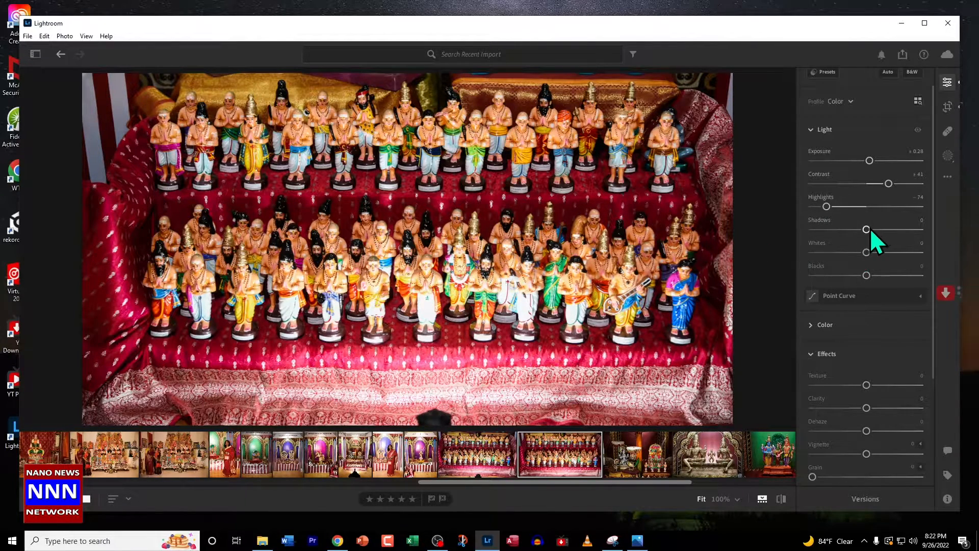
left_click_drag(867, 230, 836, 233)
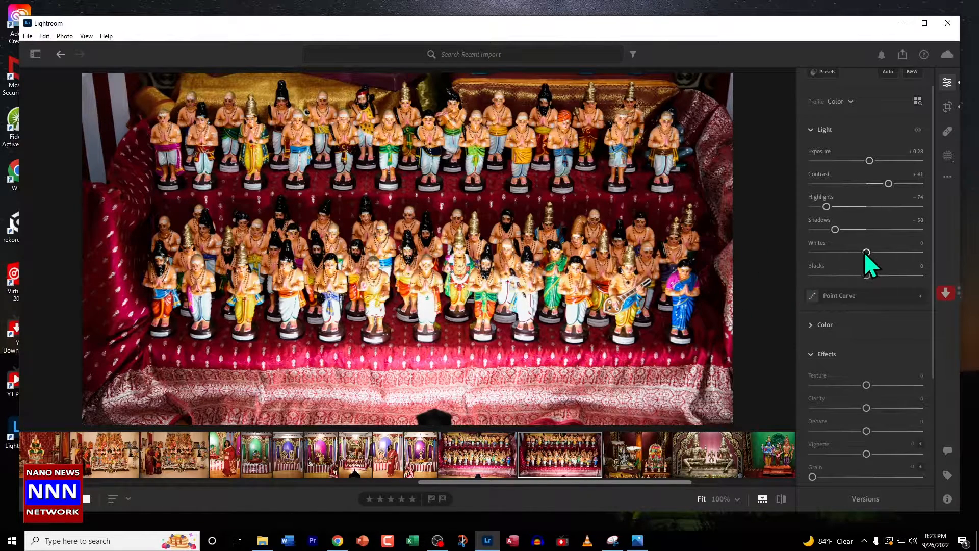
Lower the figurines photo's whites to -31 and its blacks to -18.
left_click_drag(867, 253, 848, 261)
left_click_drag(861, 259, 869, 256)
left_click_drag(867, 253, 860, 253)
left_click_drag(849, 259, 848, 259)
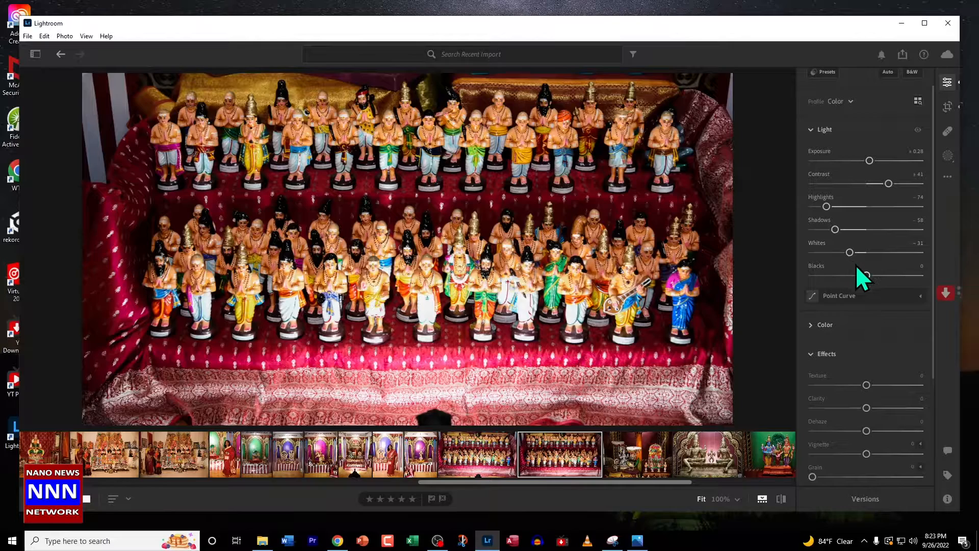
left_click_drag(865, 277, 838, 281)
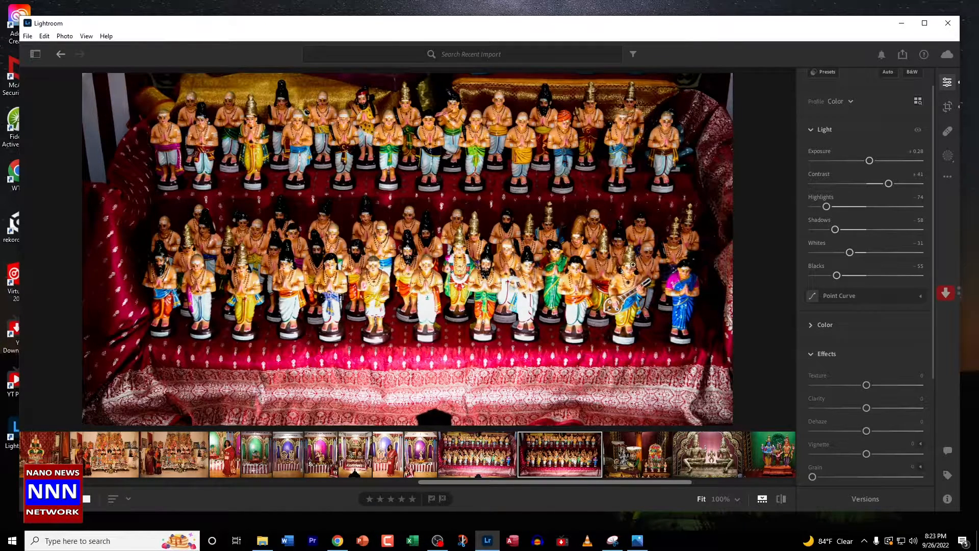
left_click_drag(838, 275, 849, 276)
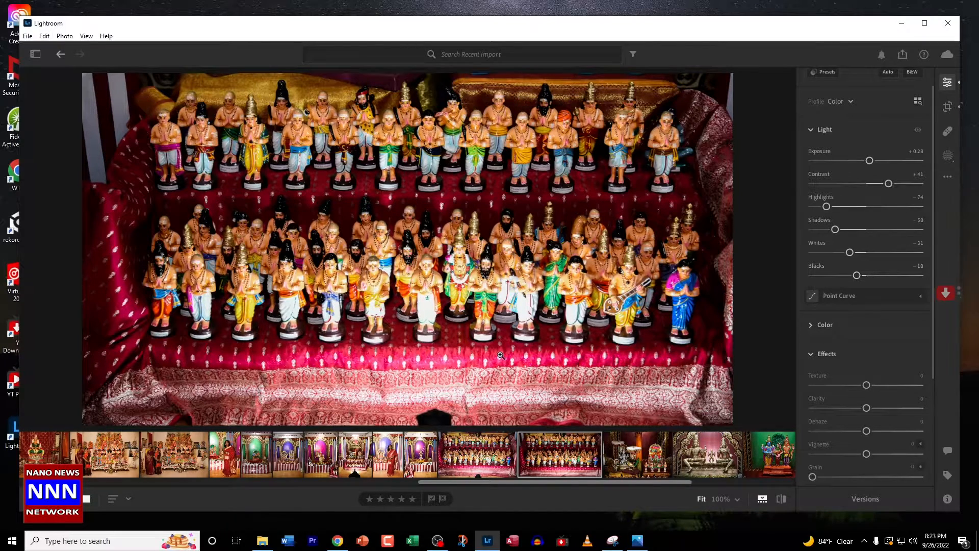
Switch to the preceding similar figurines photo and reset its exposure, contrast, highlights, shadows, whites and blacks to 0.
key("Right")
key("Left")
key("Left")
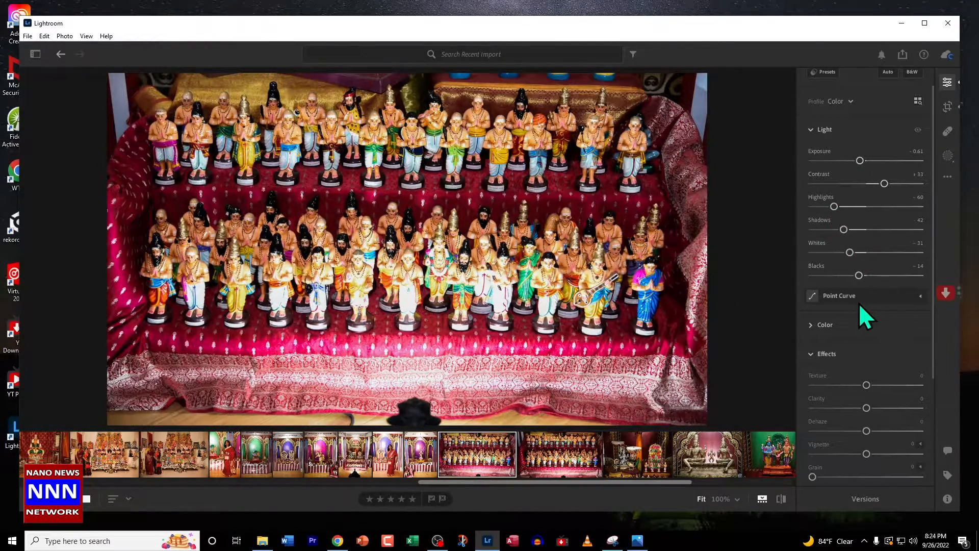
double_click(860, 161)
double_click(883, 183)
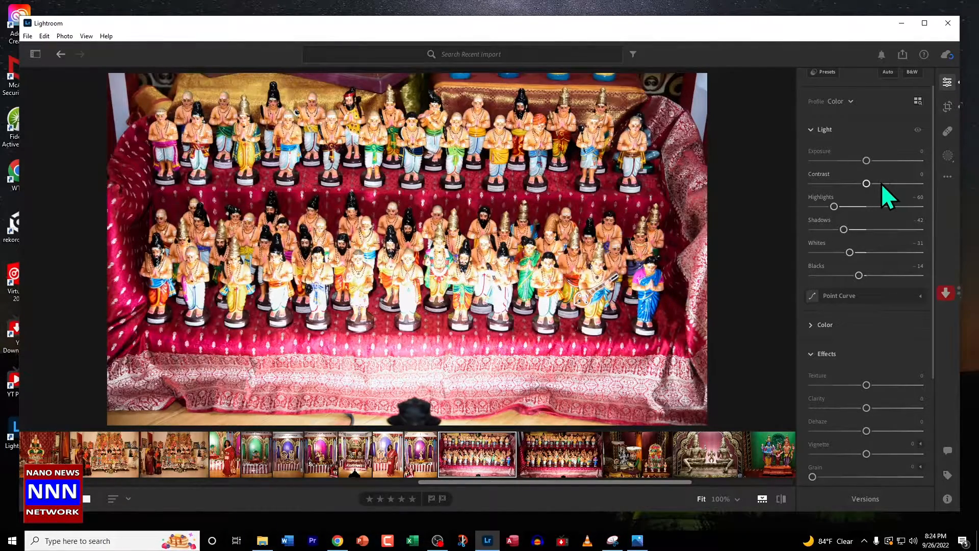
double_click(834, 207)
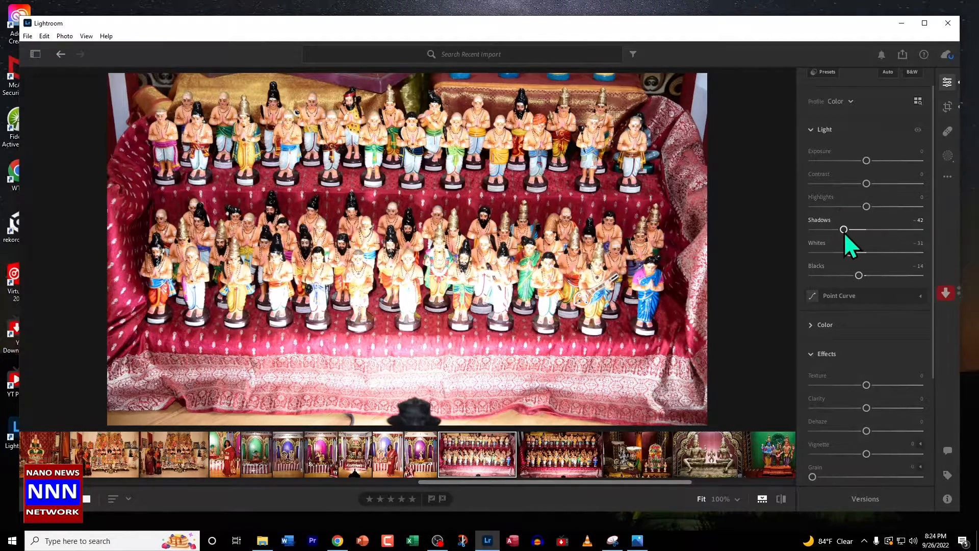
double_click(844, 230)
double_click(849, 253)
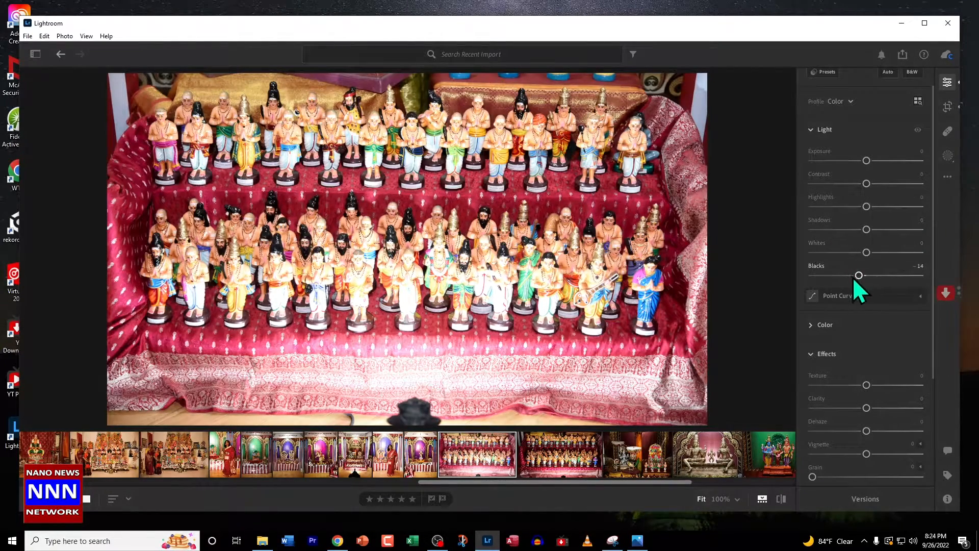
double_click(859, 274)
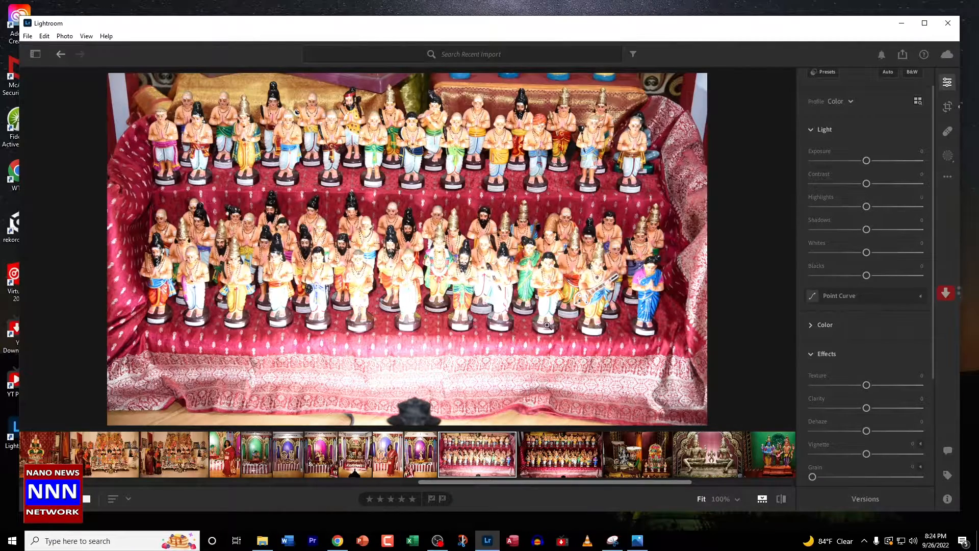
Return to the edited figurines photo and raise its exposure to +0.52.
key("Right")
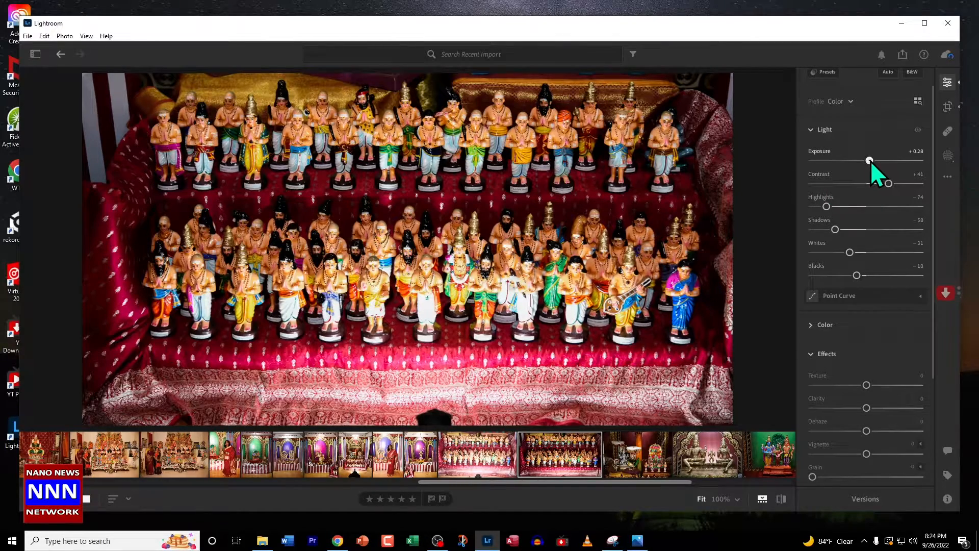
left_click_drag(872, 160, 873, 161)
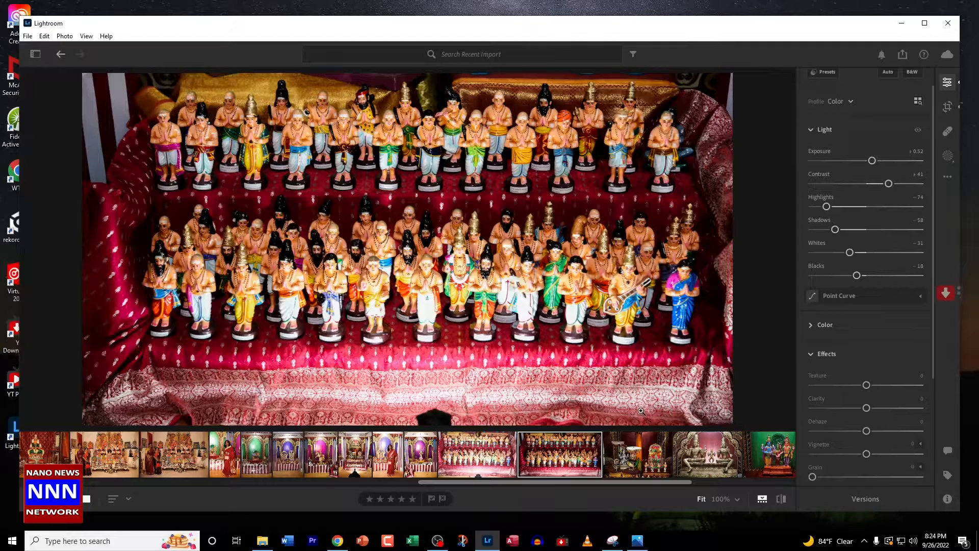
Open the photo of the seated golden statues and set its exposure to -0.05 and contrast to +25.
left_click(697, 462)
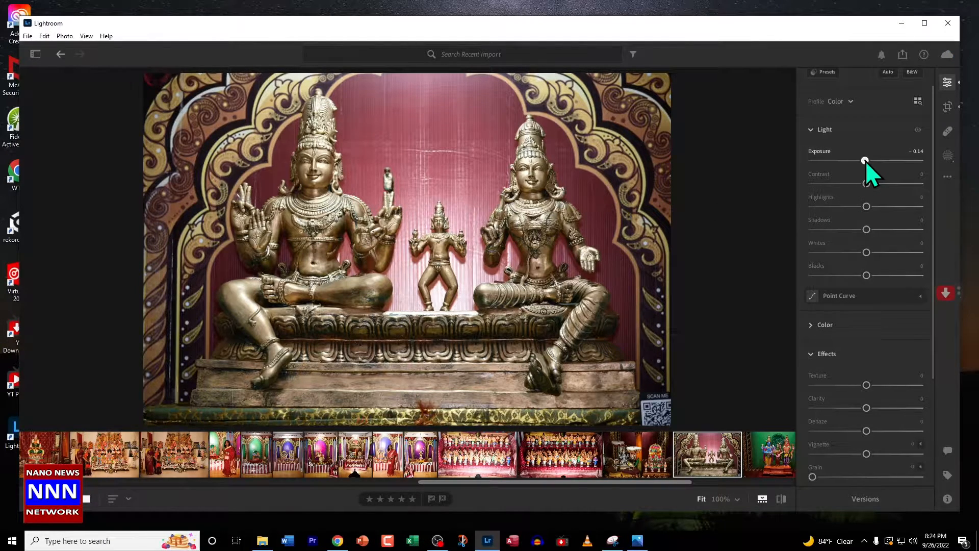
left_click_drag(866, 162, 868, 182)
left_click_drag(871, 184, 891, 184)
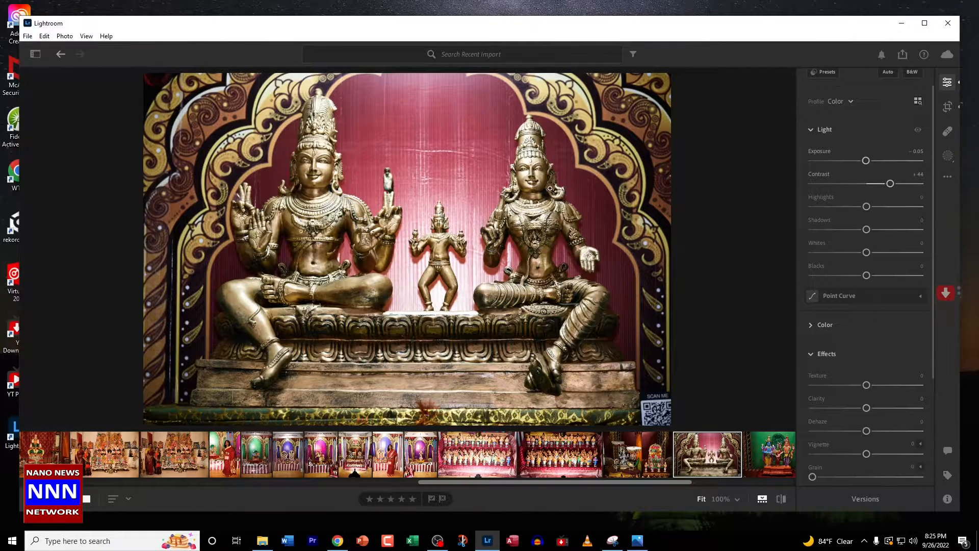
double_click(888, 185)
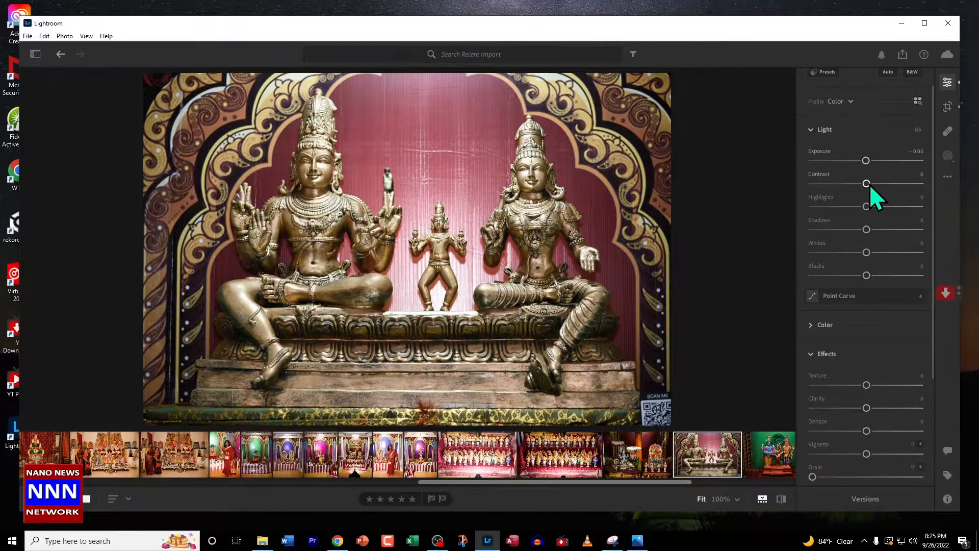
left_click_drag(866, 186, 878, 187)
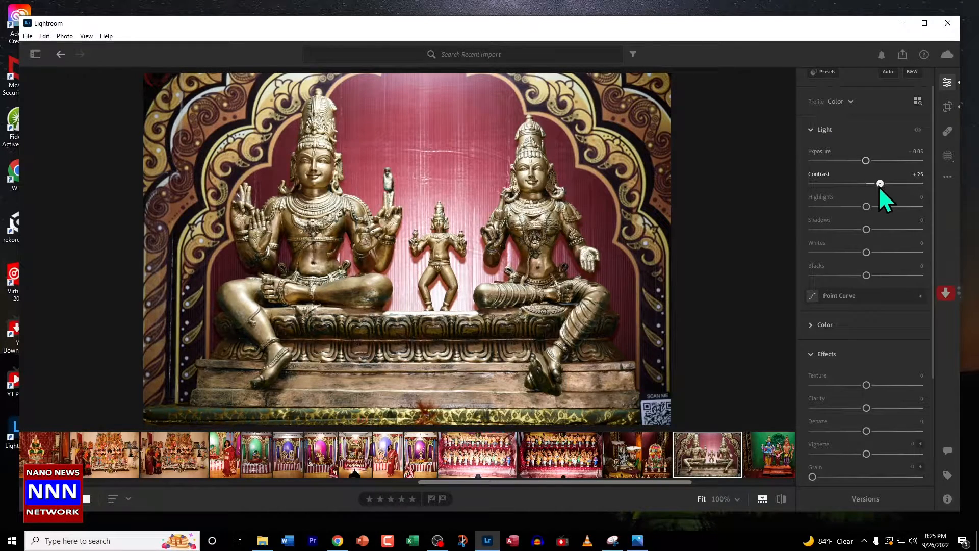
Set the golden statues photo's highlights to -9, shadows to -20 and whites to -35, and lower its blacks.
mouse_move(867, 207)
left_mouse_down()
mouse_move(826, 207)
mouse_move(871, 211)
mouse_move(850, 213)
mouse_move(858, 214)
left_mouse_up()
left_click_drag(867, 231, 841, 233)
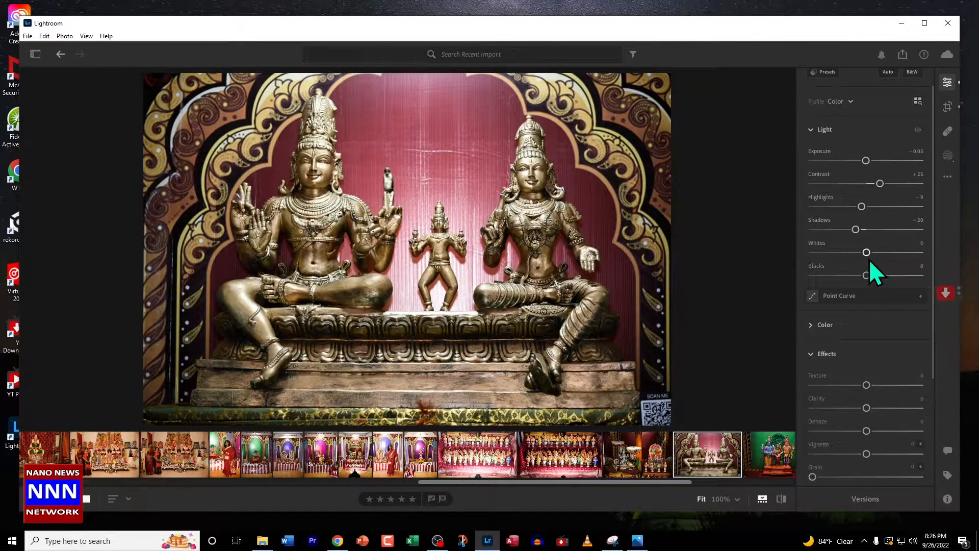
left_click_drag(866, 253, 847, 262)
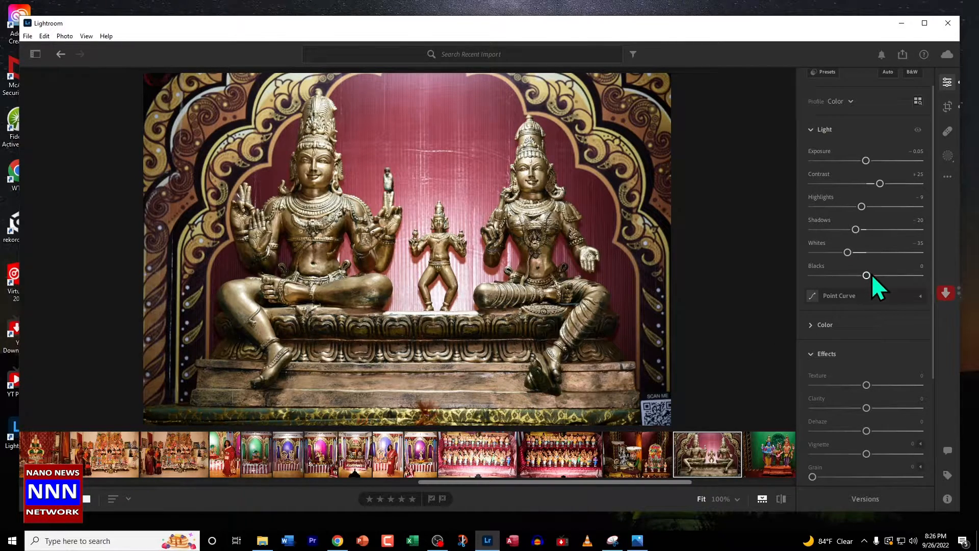
left_click_drag(866, 275, 852, 276)
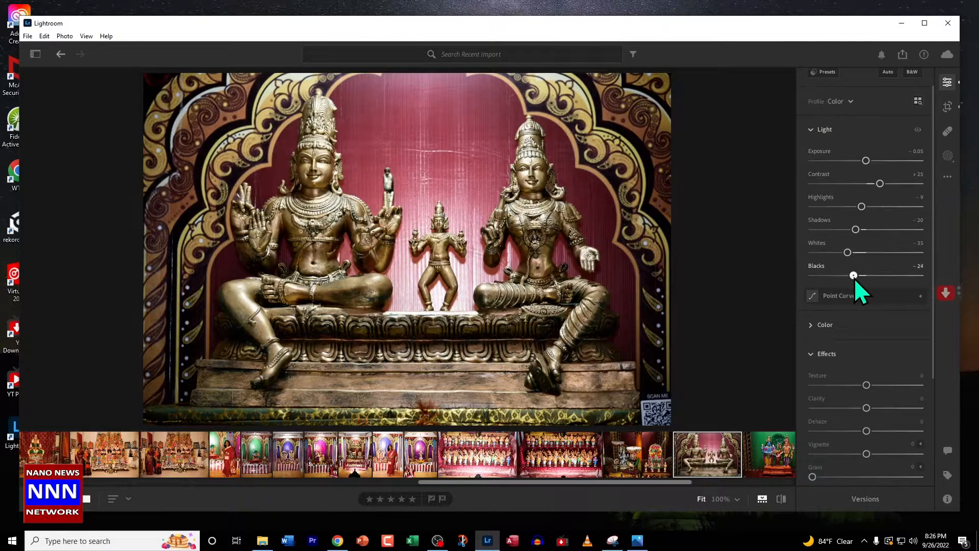
left_click_drag(855, 279, 858, 280)
Open the portrait of the woman in the red sari, reset its clarity, and set it to -23 while judging the face up close.
left_click(385, 452)
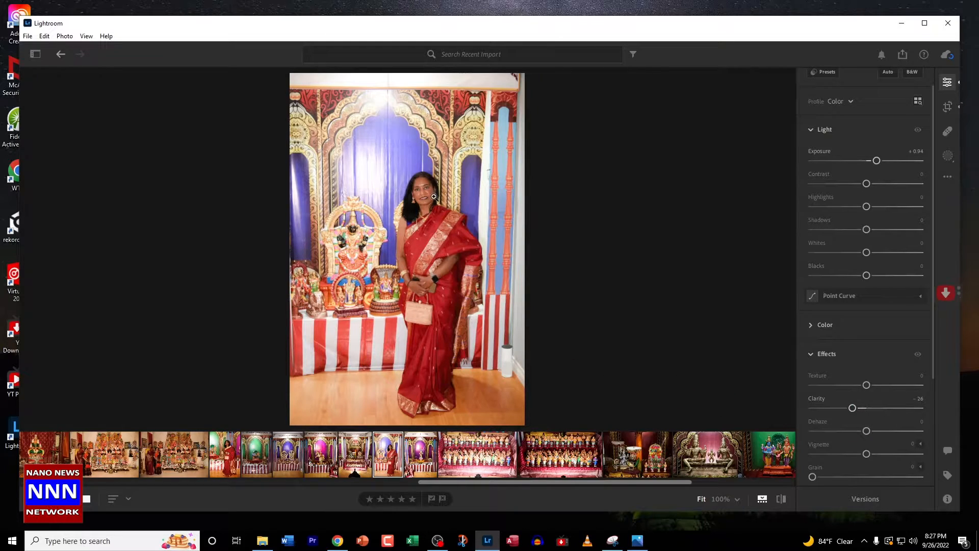
left_click(867, 408)
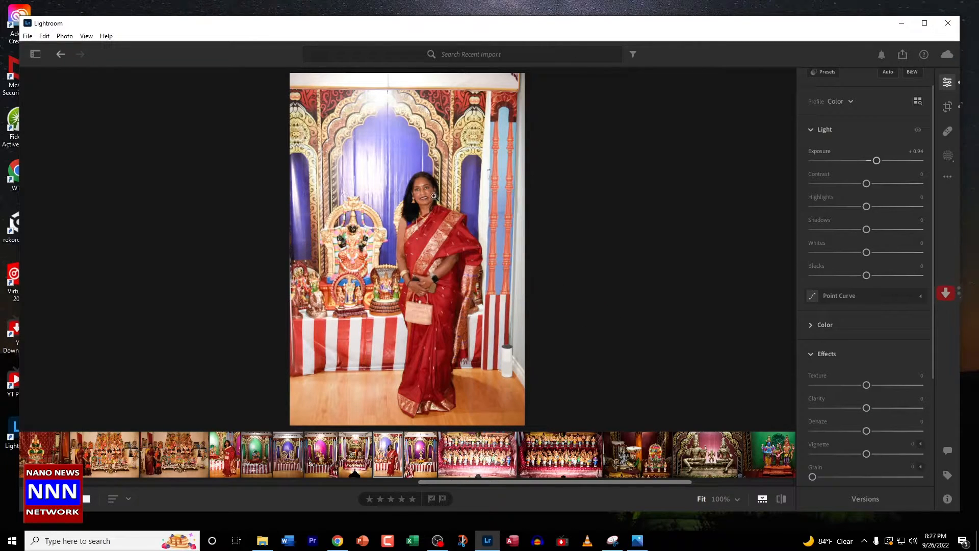
left_click(449, 205)
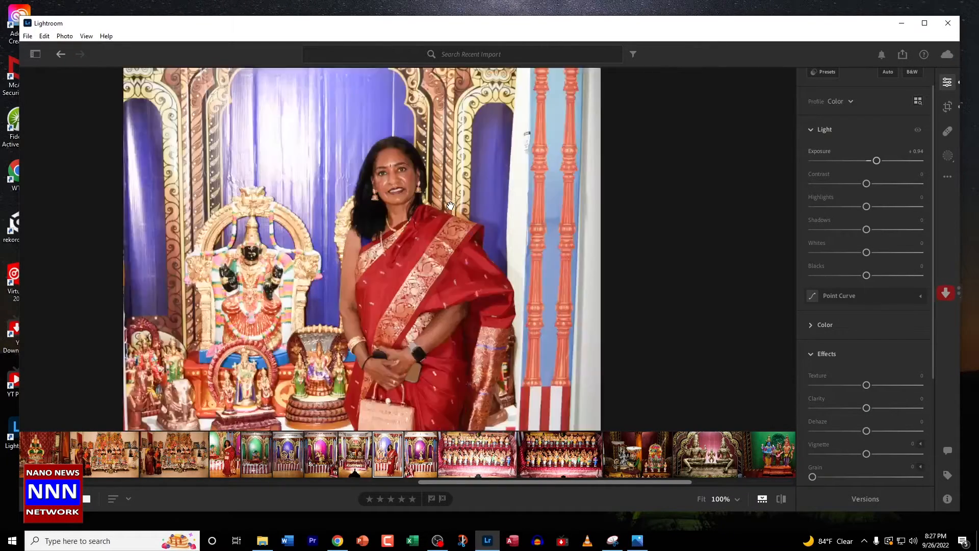
left_click_drag(390, 205, 521, 349)
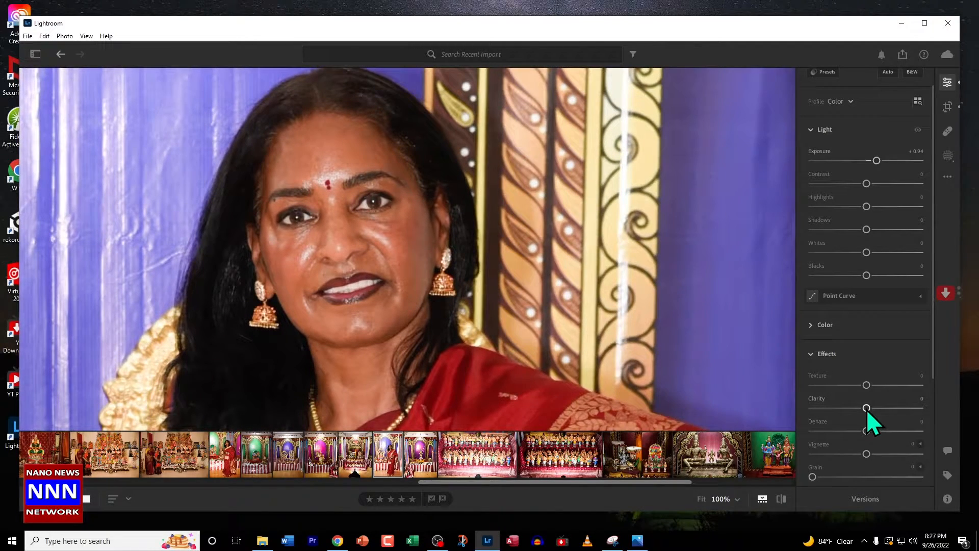
left_click_drag(867, 409, 855, 411)
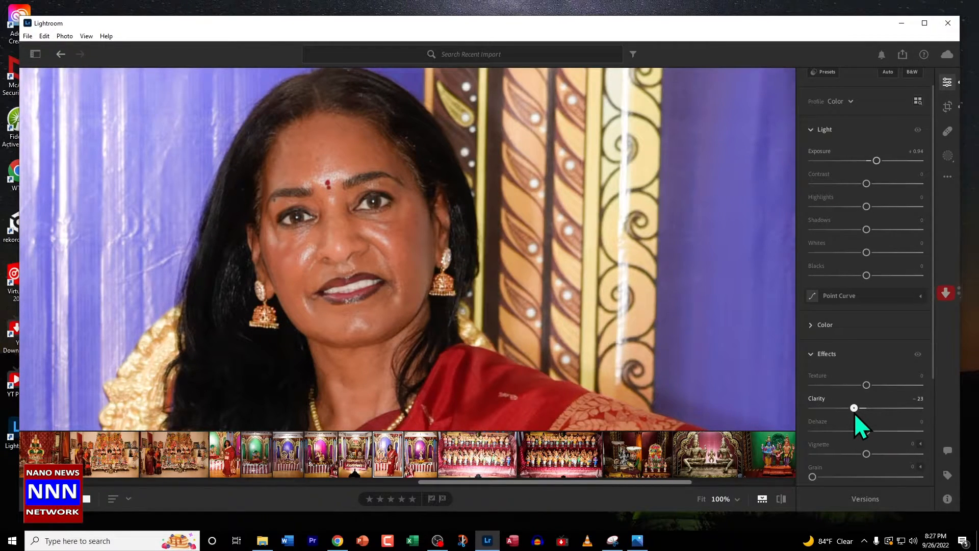
left_click(689, 282)
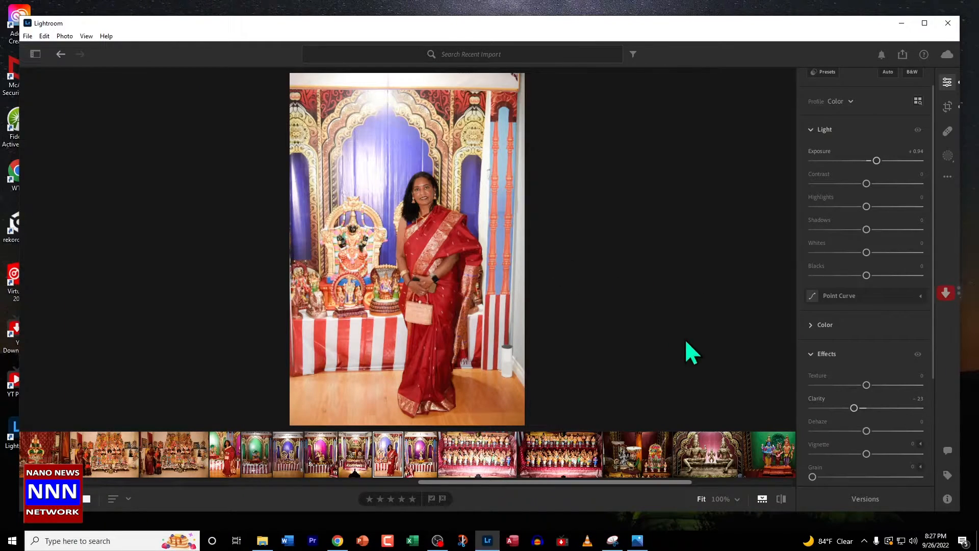